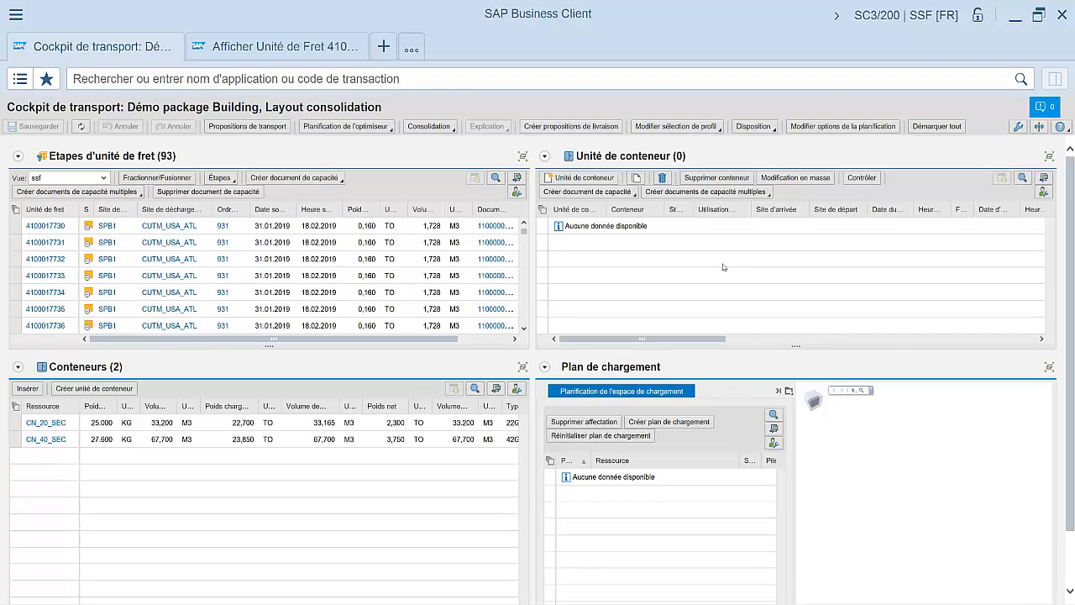
# Select all freight unit stages and both containers, and run the consolidation with the option "Uniquement entrées sélectionnées"
pyautogui.click(15, 209)
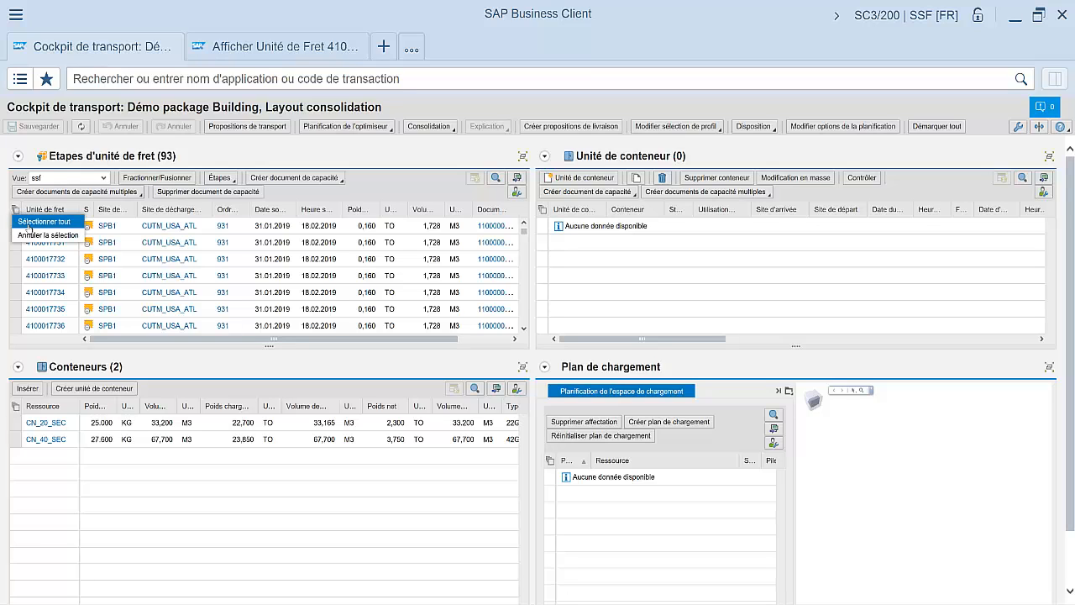
pyautogui.click(28, 224)
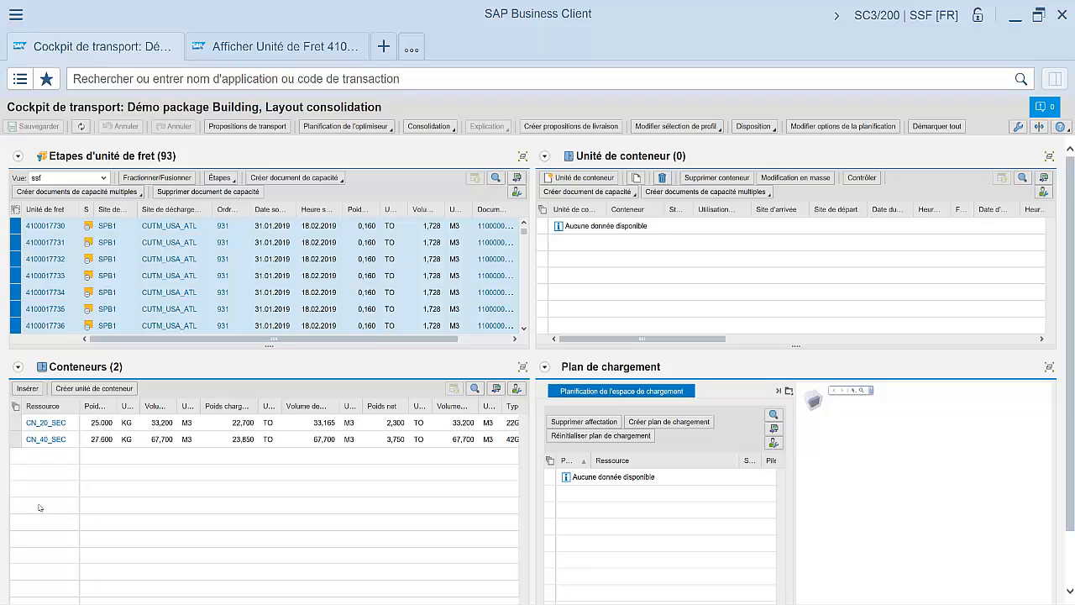
pyautogui.click(14, 407)
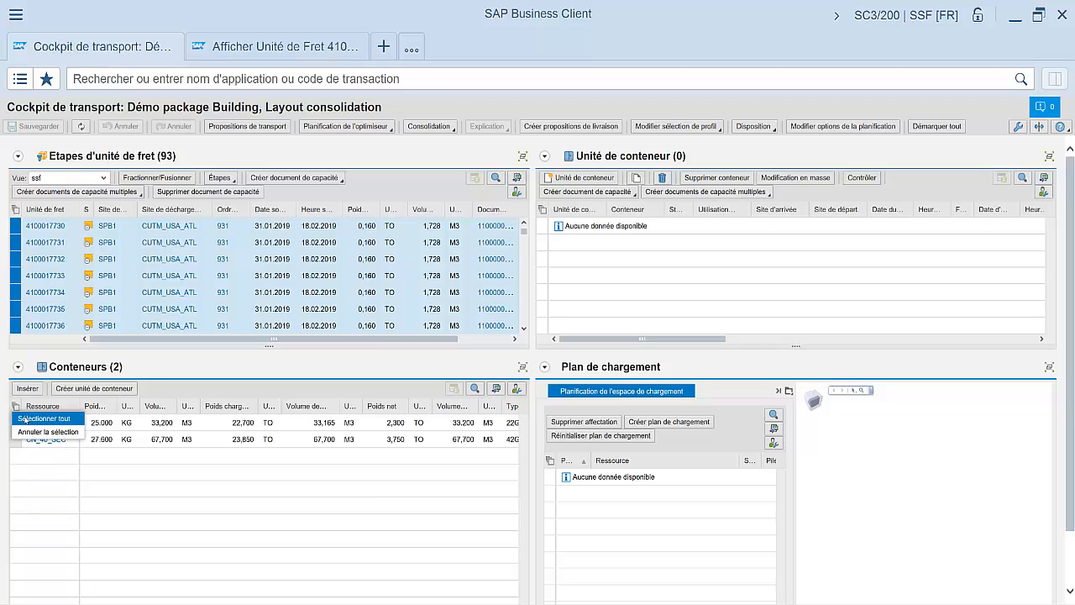
pyautogui.click(29, 422)
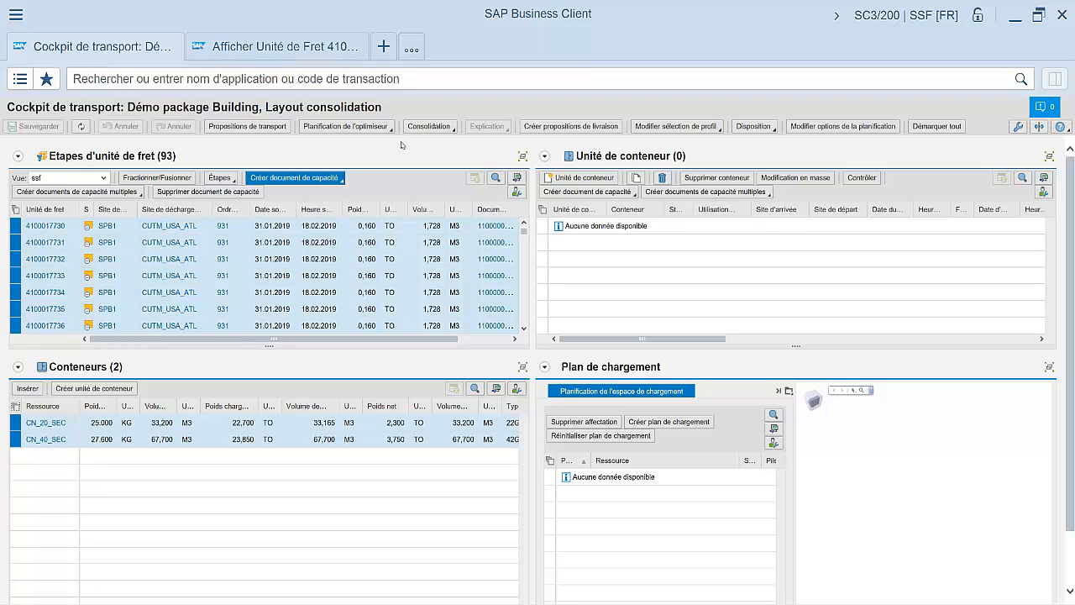
pyautogui.click(458, 129)
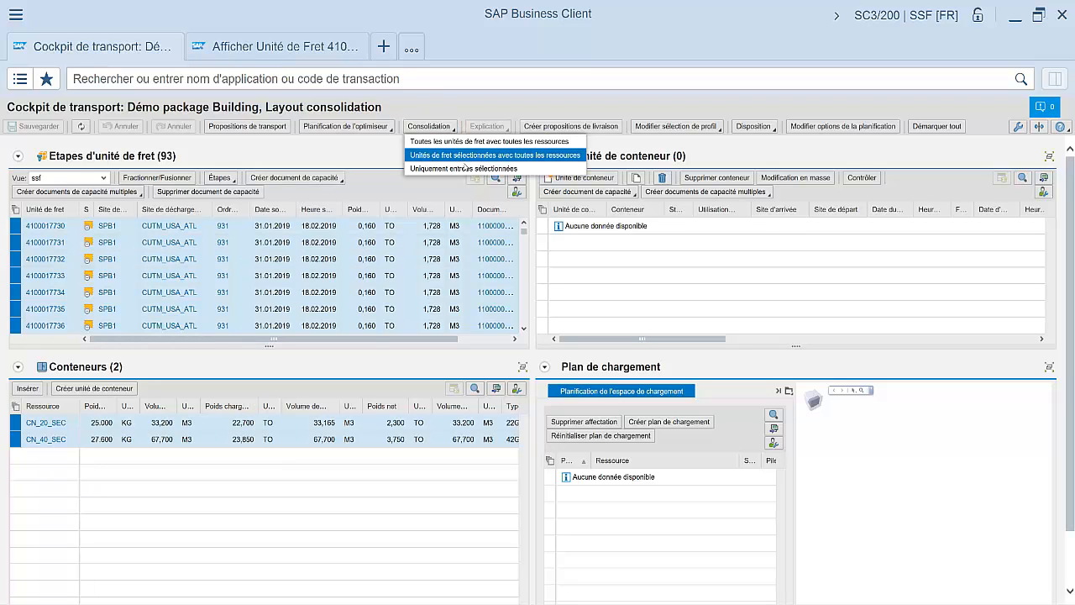
pyautogui.click(465, 169)
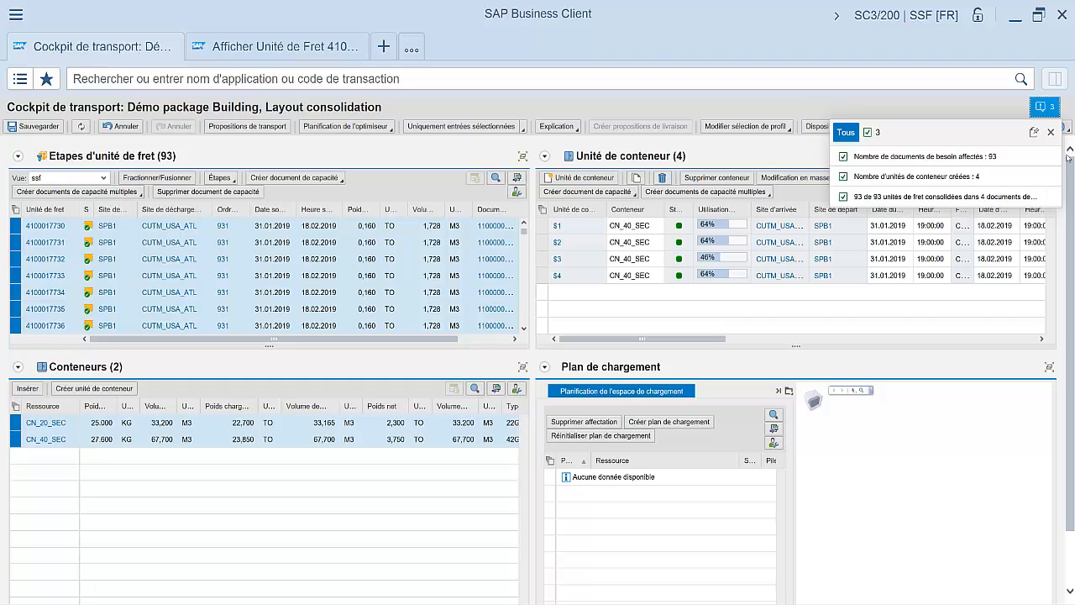
pyautogui.click(1049, 132)
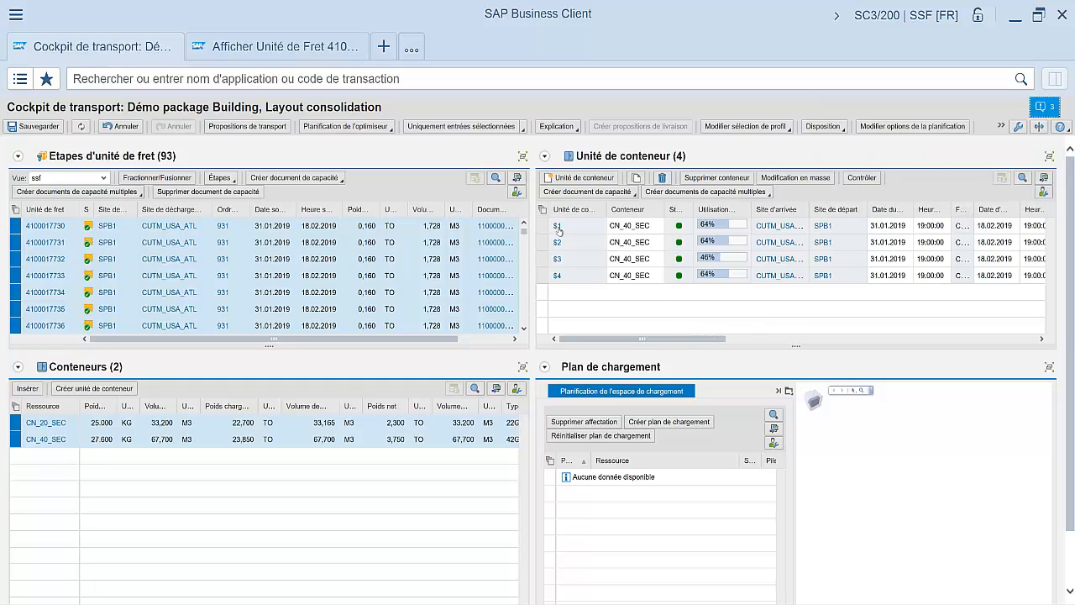
# Display the load plan of the first container unit and examine its 3D loading view
pyautogui.click(660, 424)
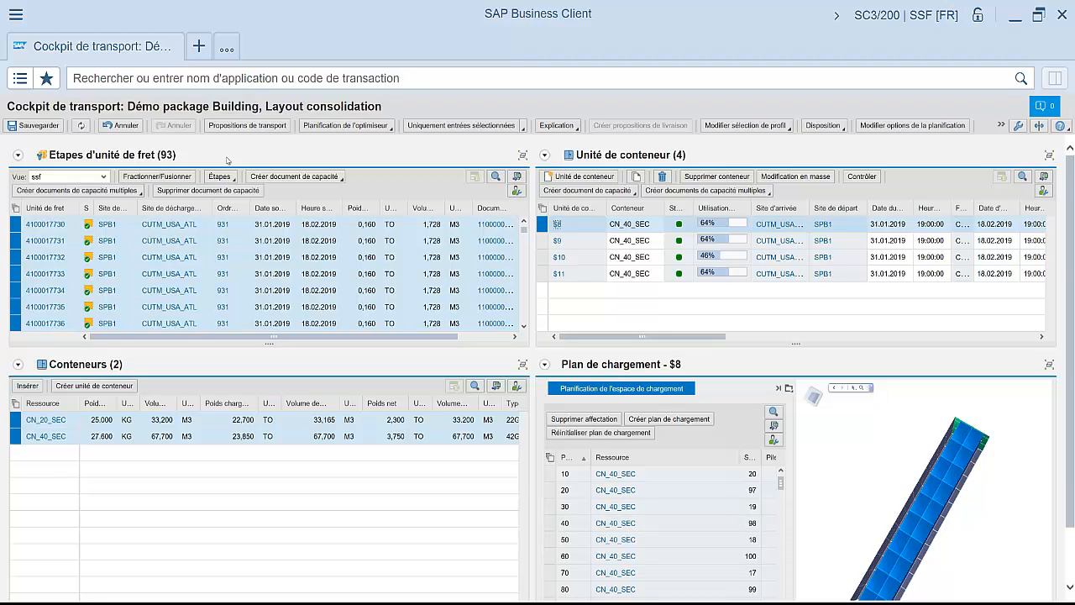
pyautogui.scroll(-1, 226, 159)
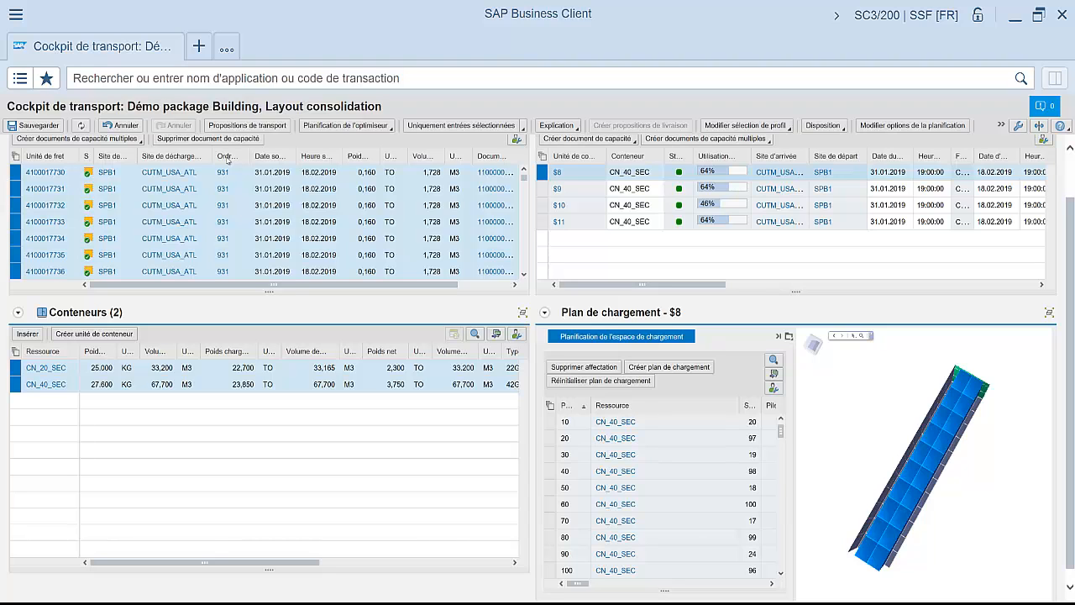
pyautogui.scroll(1, 226, 159)
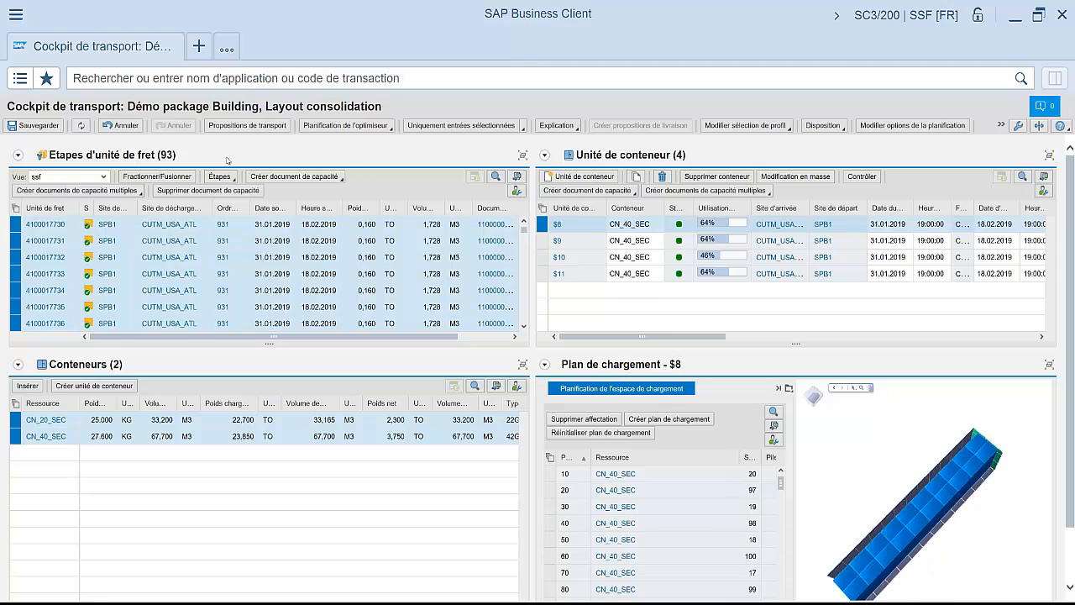
# Undo the consolidation, and in the load space planning options set rule 8024 to Non actif and rule 1000 to Actif
pyautogui.click(120, 125)
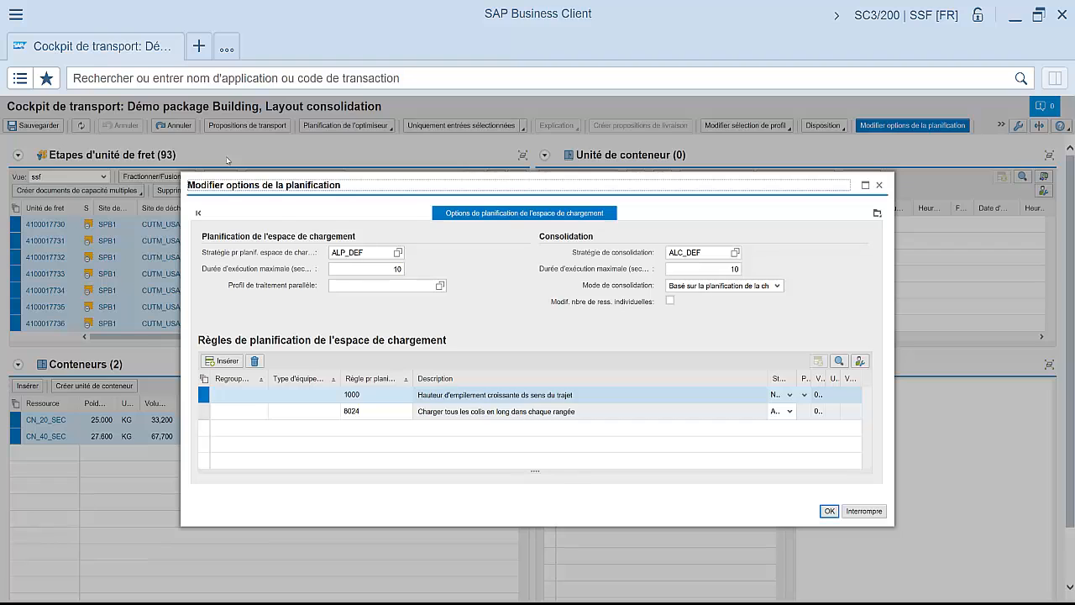
pyautogui.click(789, 412)
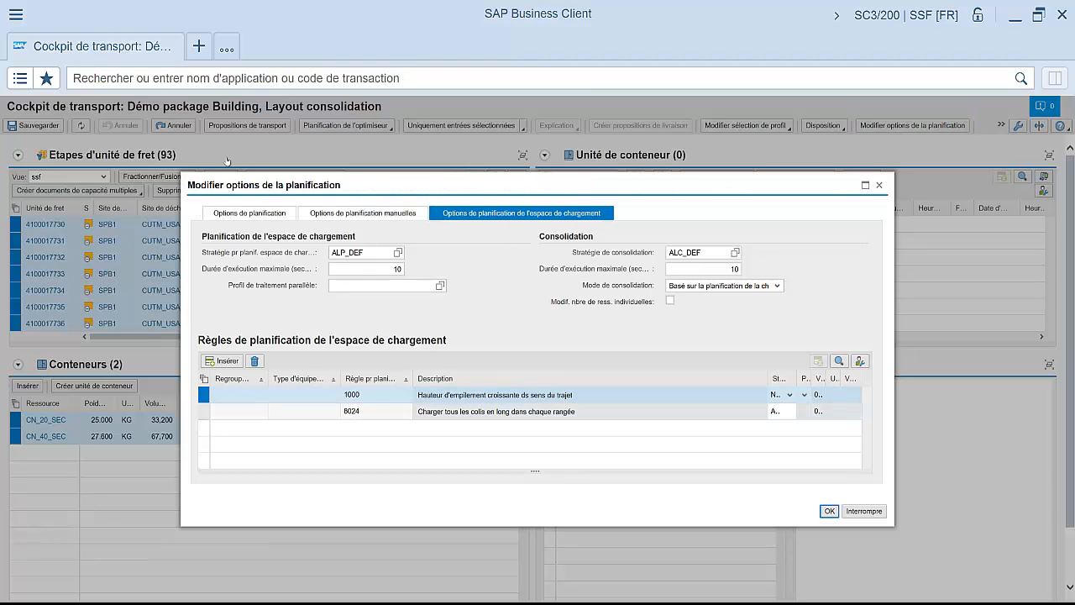
pyautogui.press('Up')
pyautogui.press('Return')
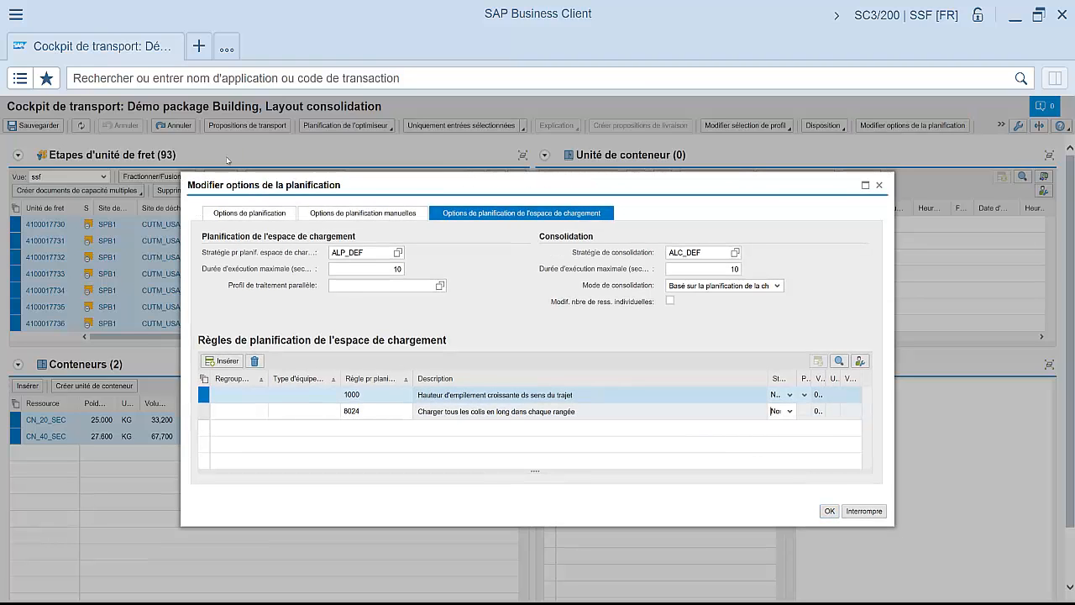
pyautogui.click(789, 394)
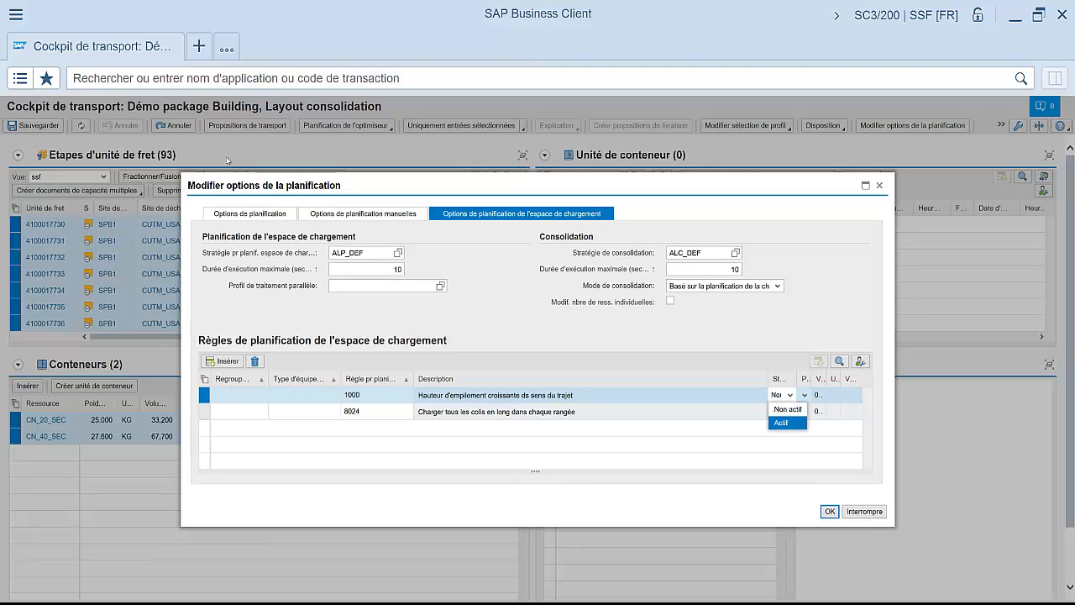
pyautogui.press('Return')
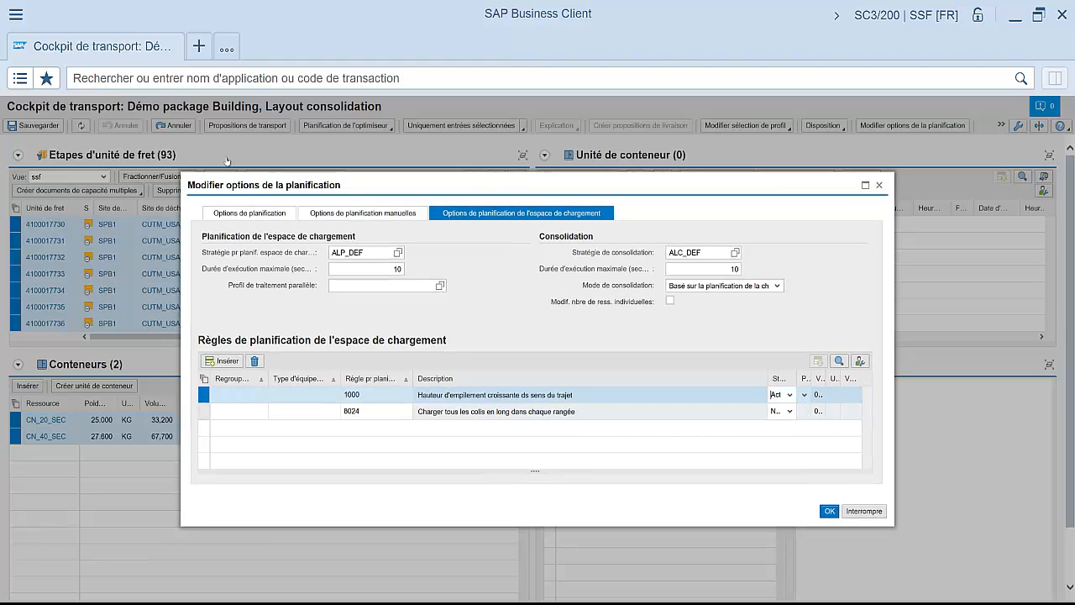
pyautogui.click(829, 511)
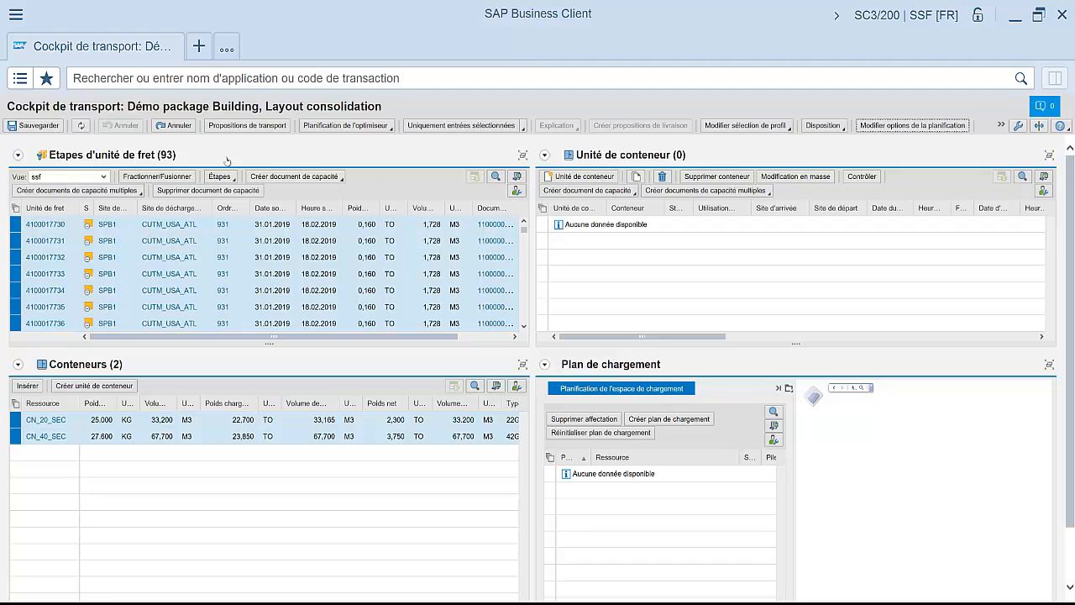
# Consolidate the selected entries again with the changed loading rules, and undo that consolidation
pyautogui.click(462, 126)
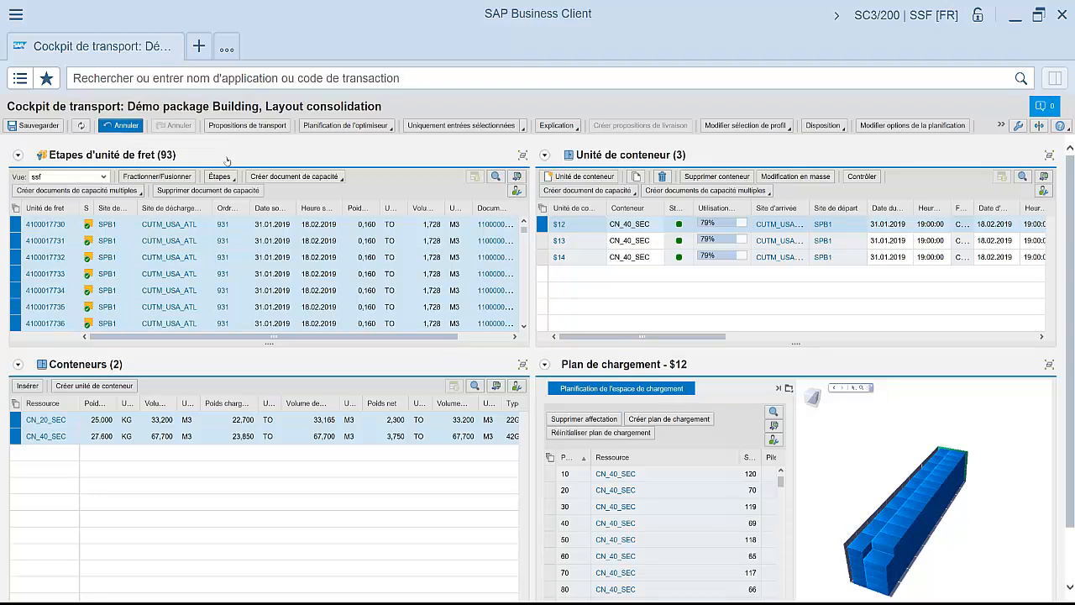
pyautogui.click(120, 125)
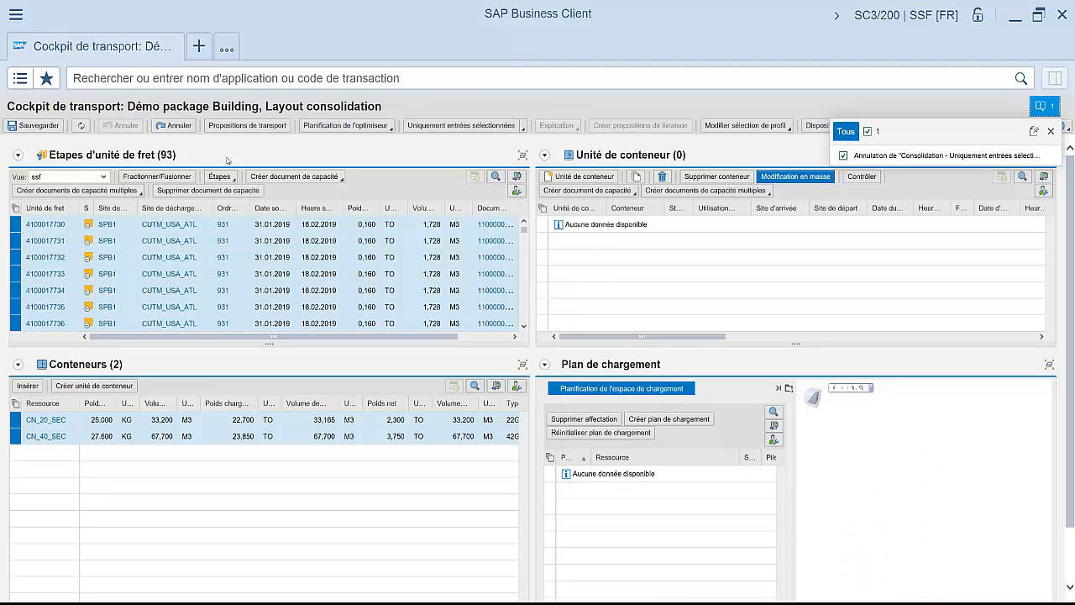
pyautogui.click(1051, 131)
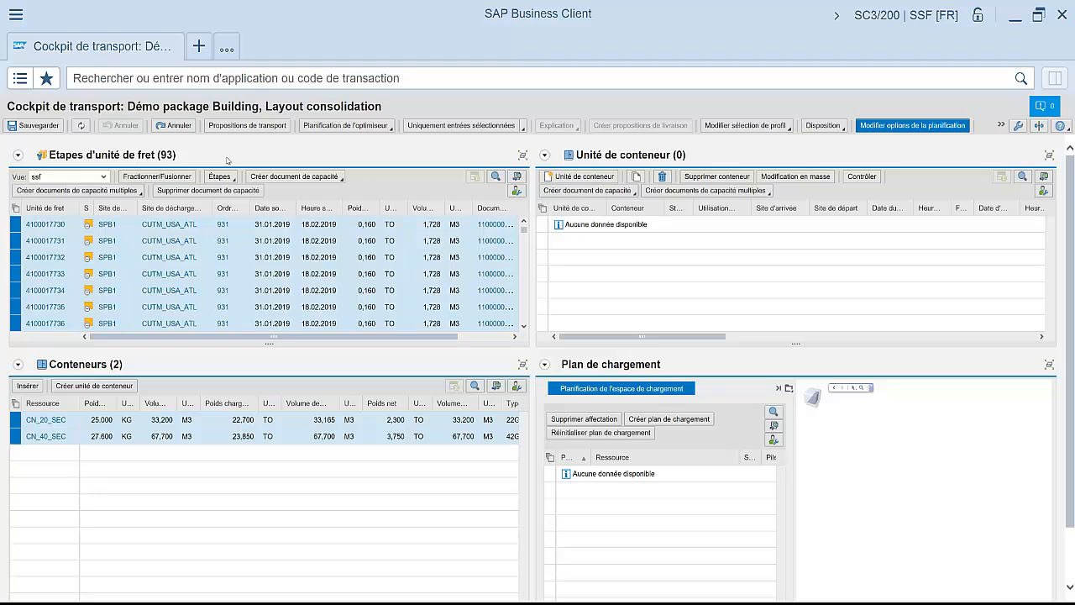
# Enable changing the number of individual resources in the planning options, and consolidate the selected entries with CN_40_SEC limited to 1
pyautogui.click(912, 125)
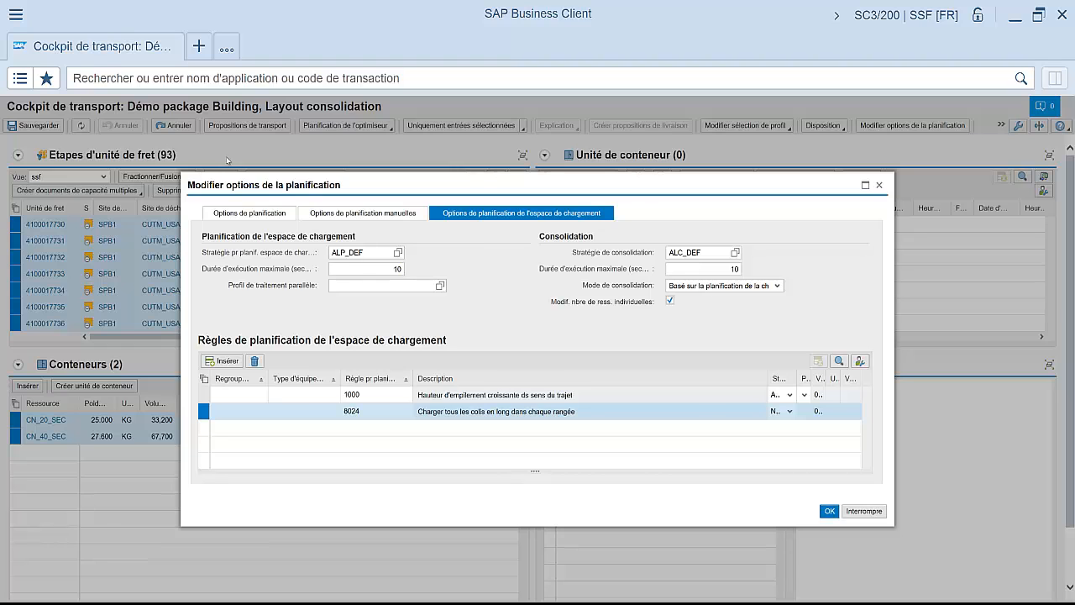
pyautogui.press('Return')
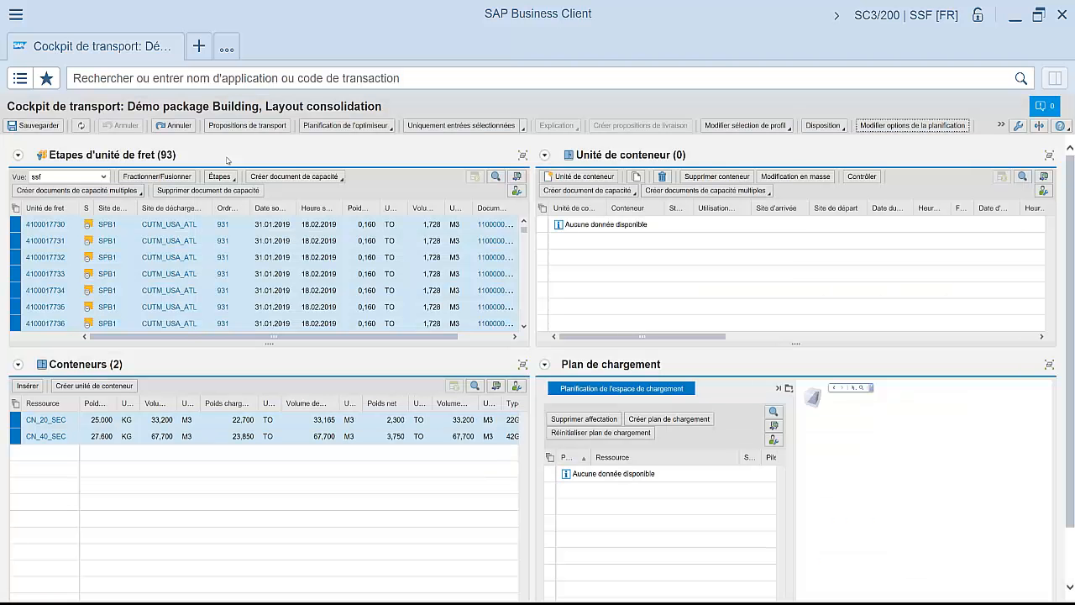
pyautogui.click(461, 126)
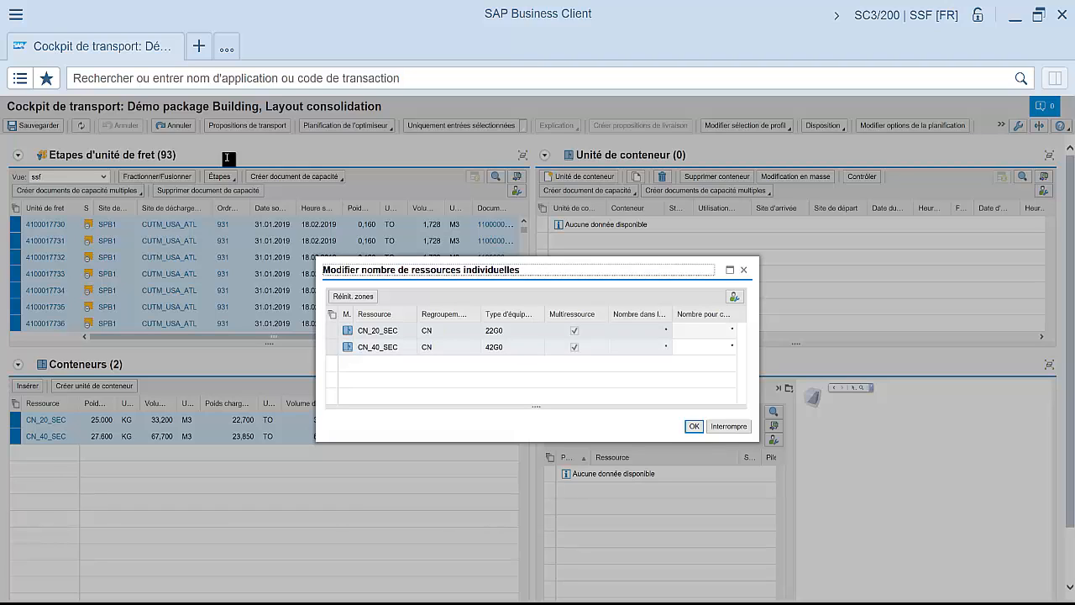
pyautogui.doubleClick(729, 347)
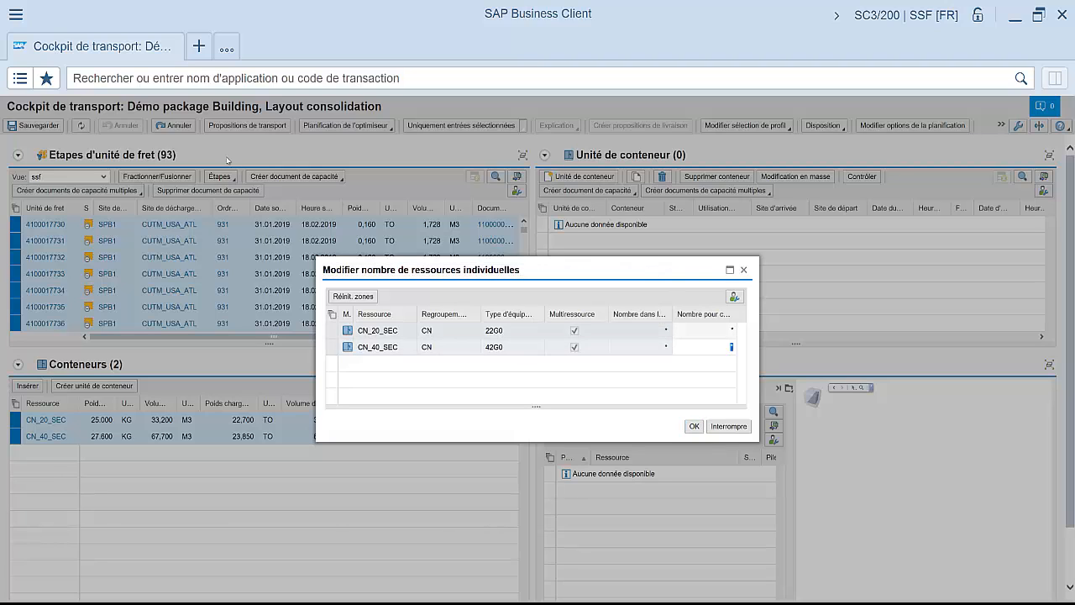
pyautogui.write('1')
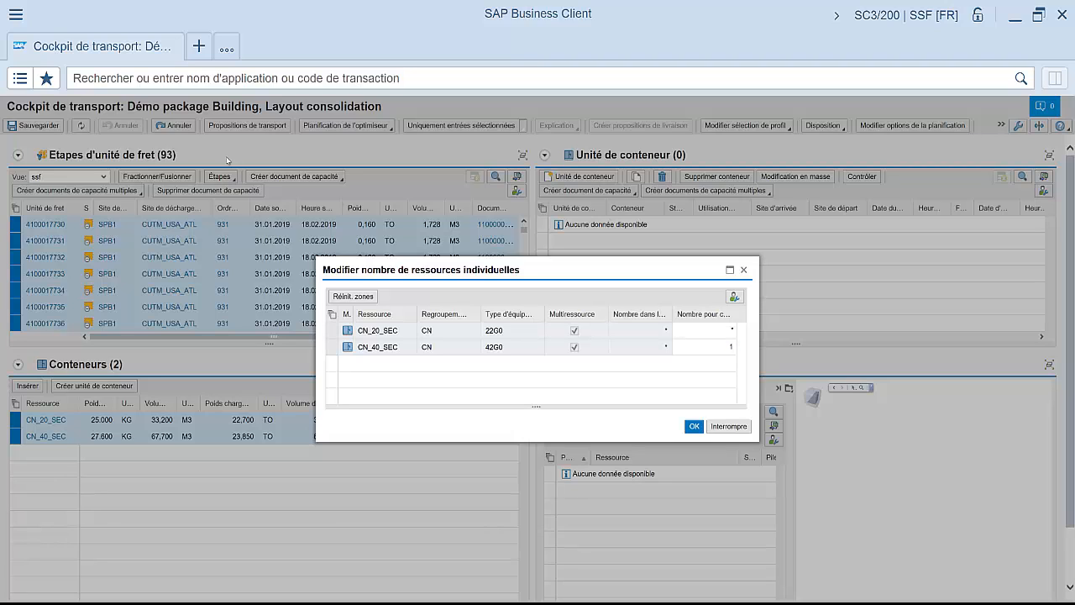
pyautogui.click(694, 426)
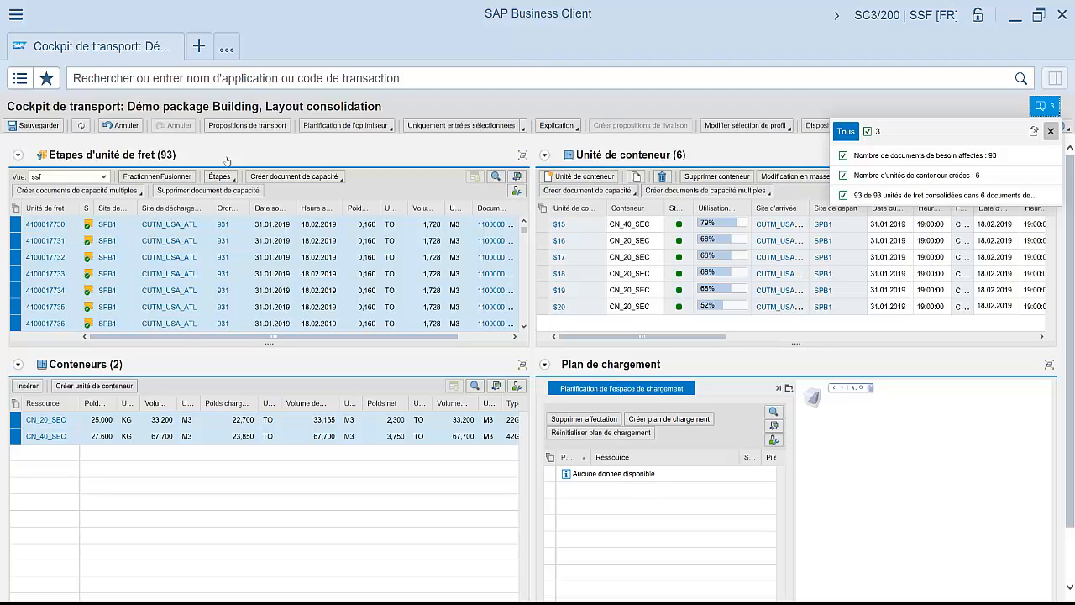
# Switch the transportation cockpit's page layout to "Layout planning"
pyautogui.click(227, 161)
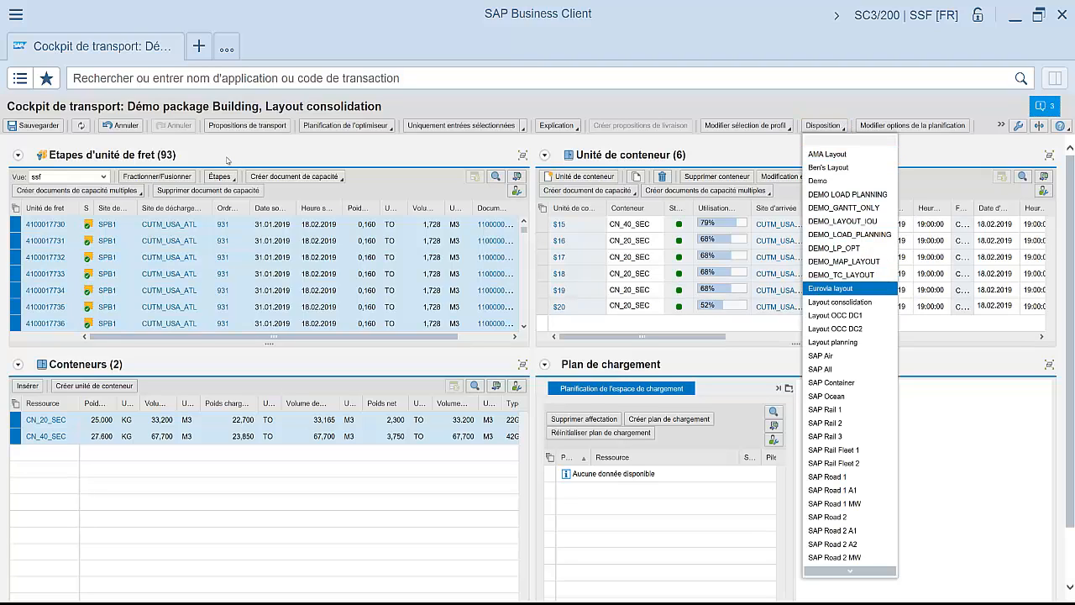
pyautogui.press('Down')
pyautogui.press('Down')
pyautogui.press('Down')
pyautogui.press('Down')
pyautogui.press('Return')
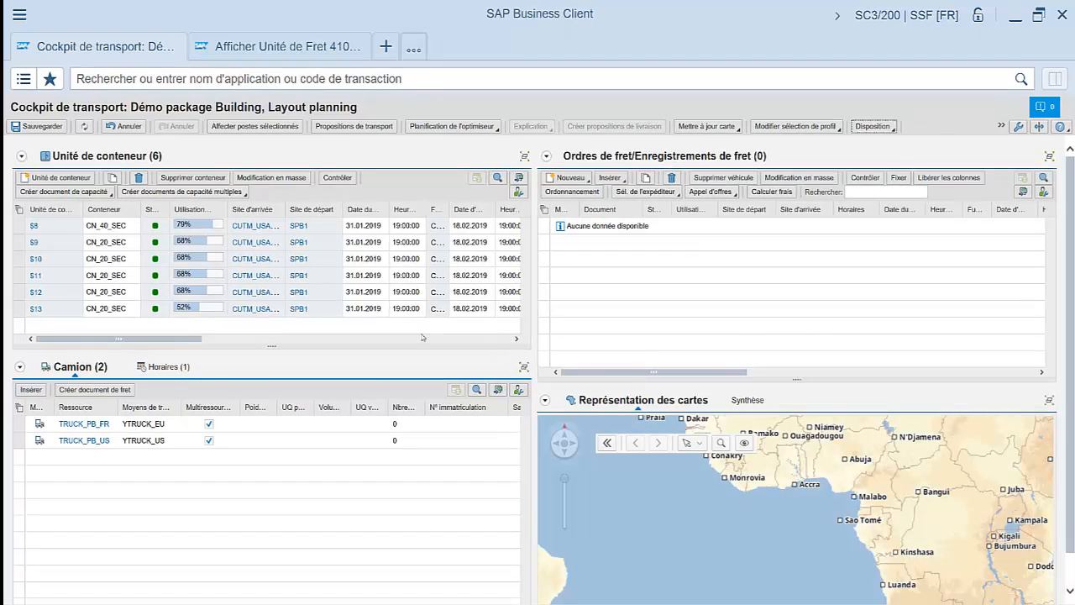
# Examine the departures of the TM_PB_FR_US schedule, and return to the list of trucks
pyautogui.click(160, 366)
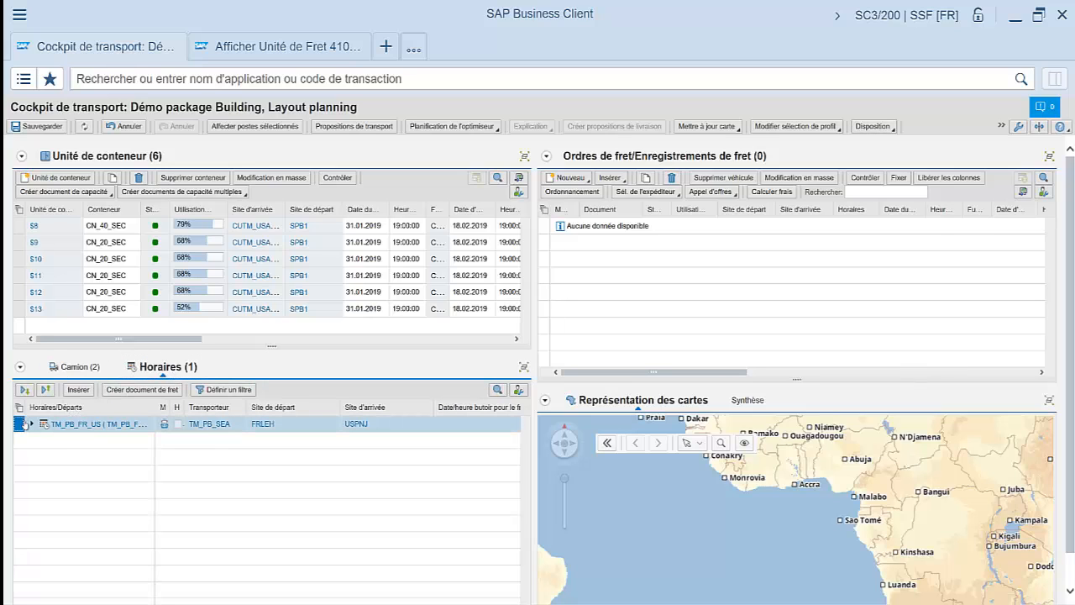
pyautogui.click(29, 424)
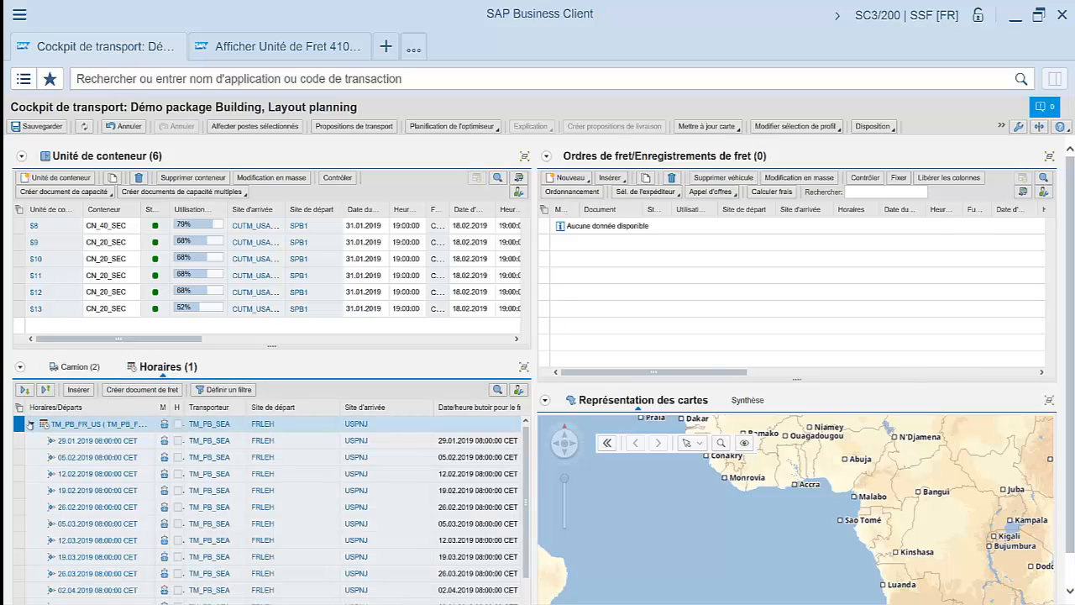
pyautogui.click(80, 367)
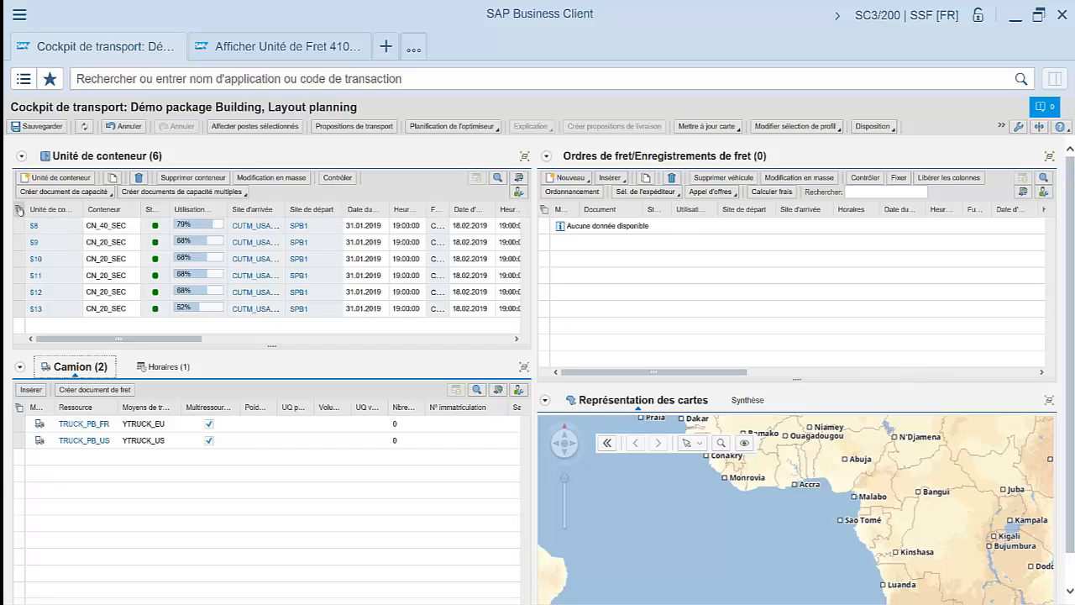
# Select all container units and run optimizer planning for the selected entries including all resources
pyautogui.click(19, 209)
pyautogui.click(26, 221)
pyautogui.click(498, 129)
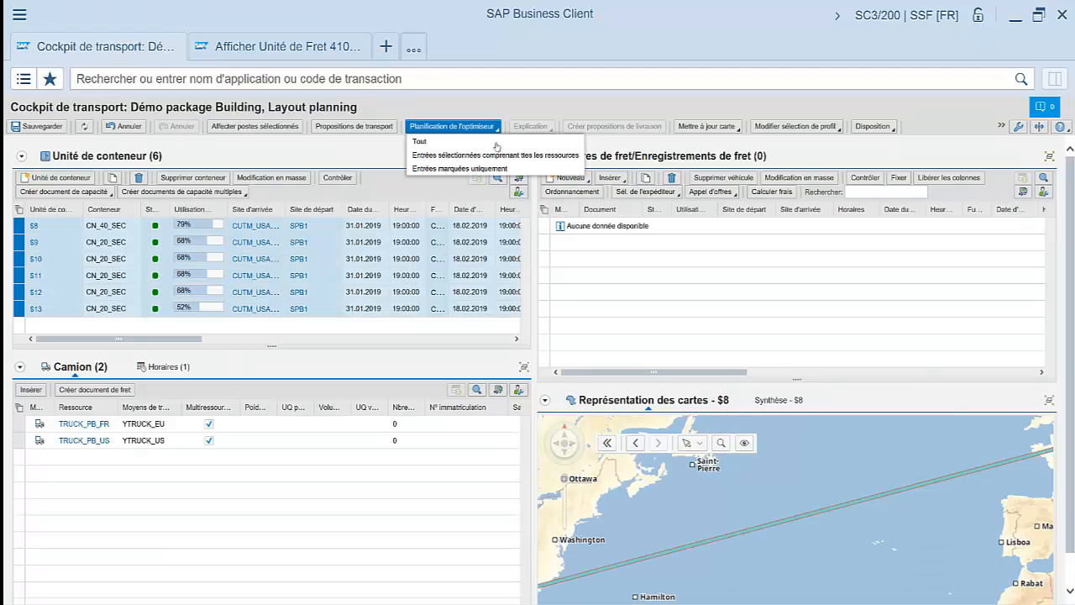
pyautogui.click(495, 152)
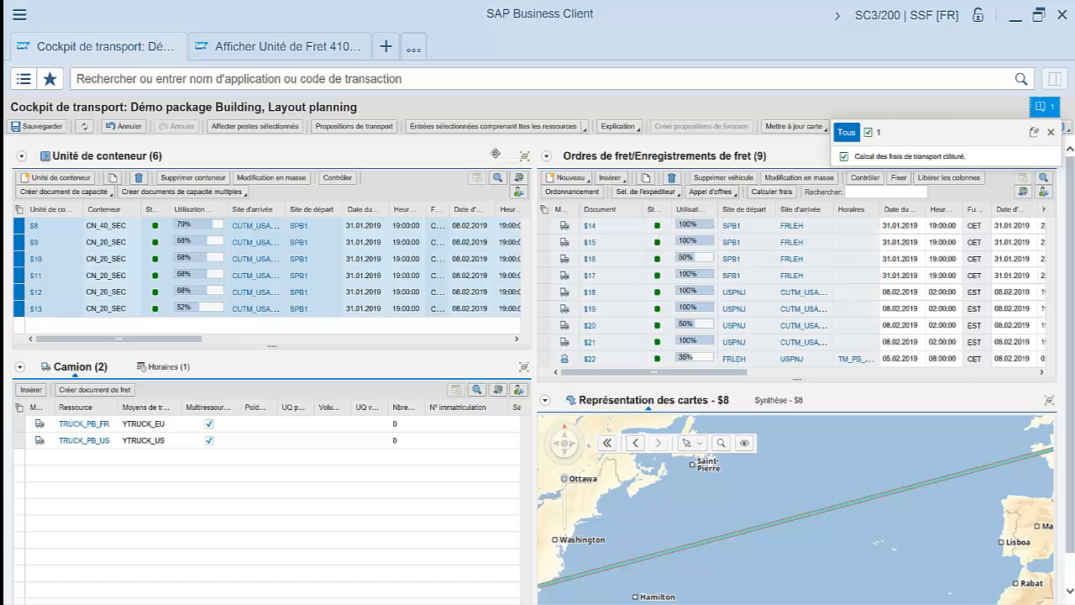
pyautogui.click(1051, 134)
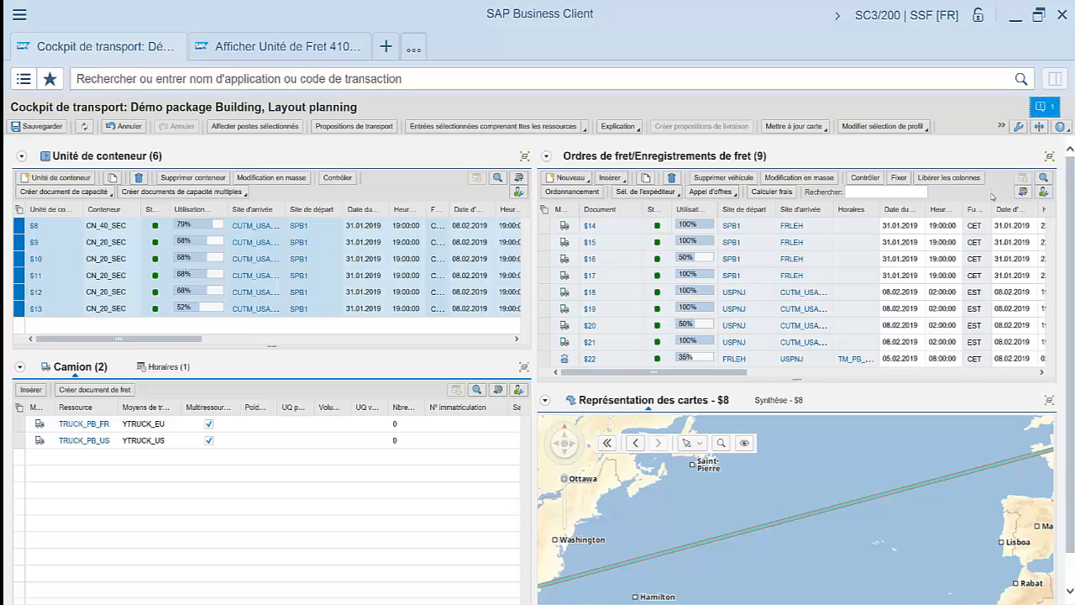
# Display freight order $16 on the map and show its Synthèse overview
pyautogui.click(546, 258)
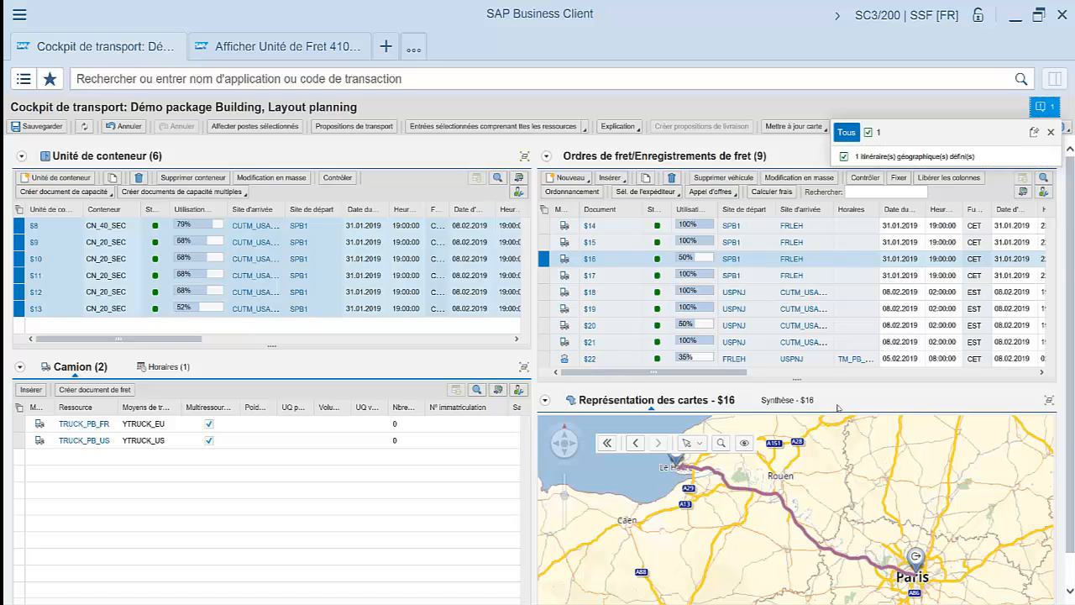
pyautogui.click(781, 401)
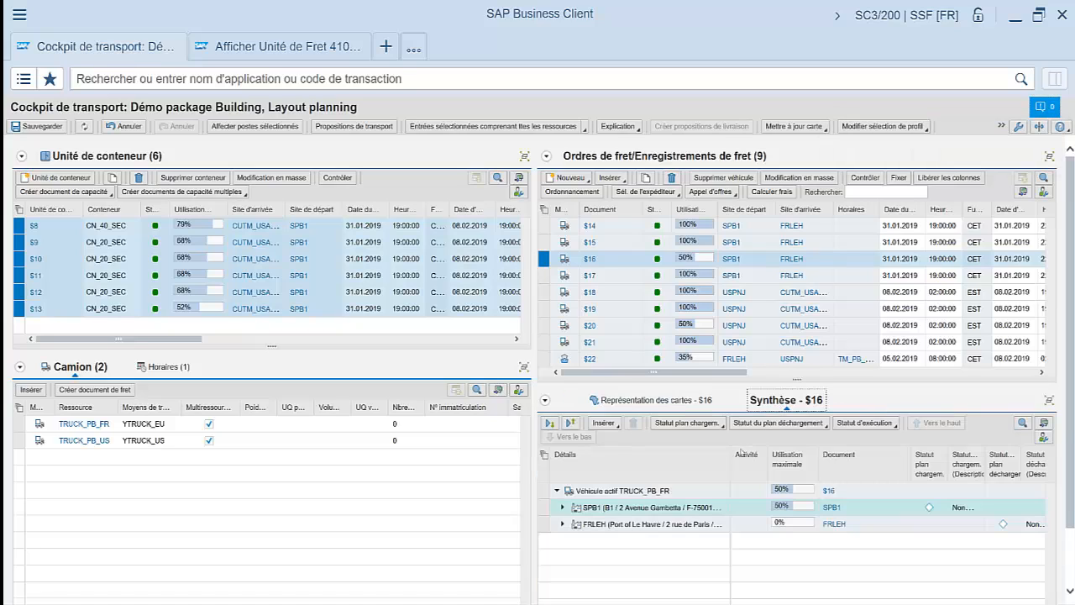
# Examine the containers loaded at stop SPB1 in the Synthèse overviews of freight orders $16 and $17
pyautogui.click(564, 507)
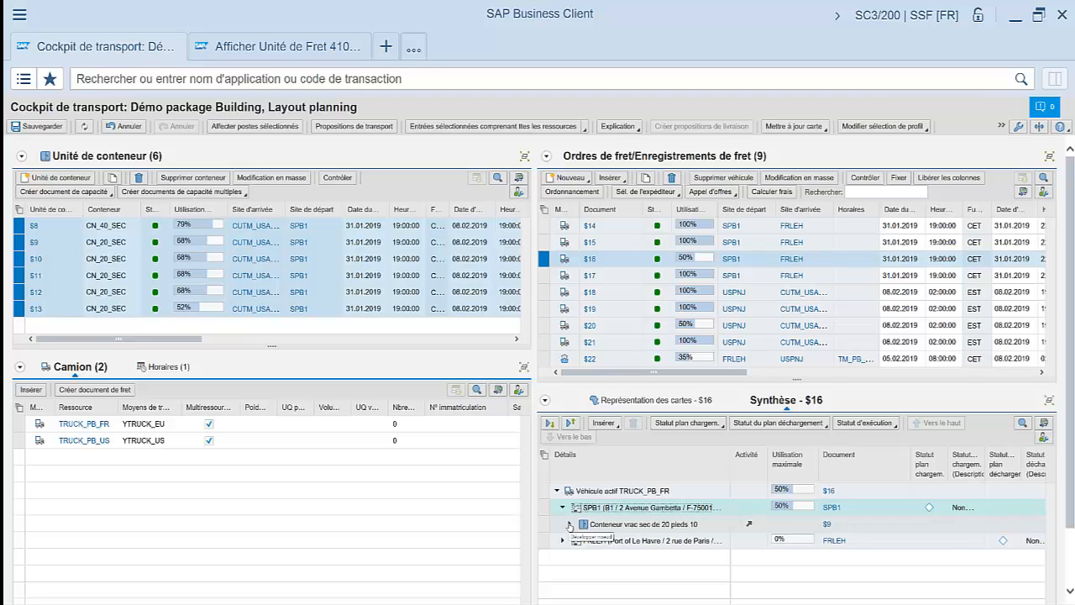
pyautogui.click(542, 276)
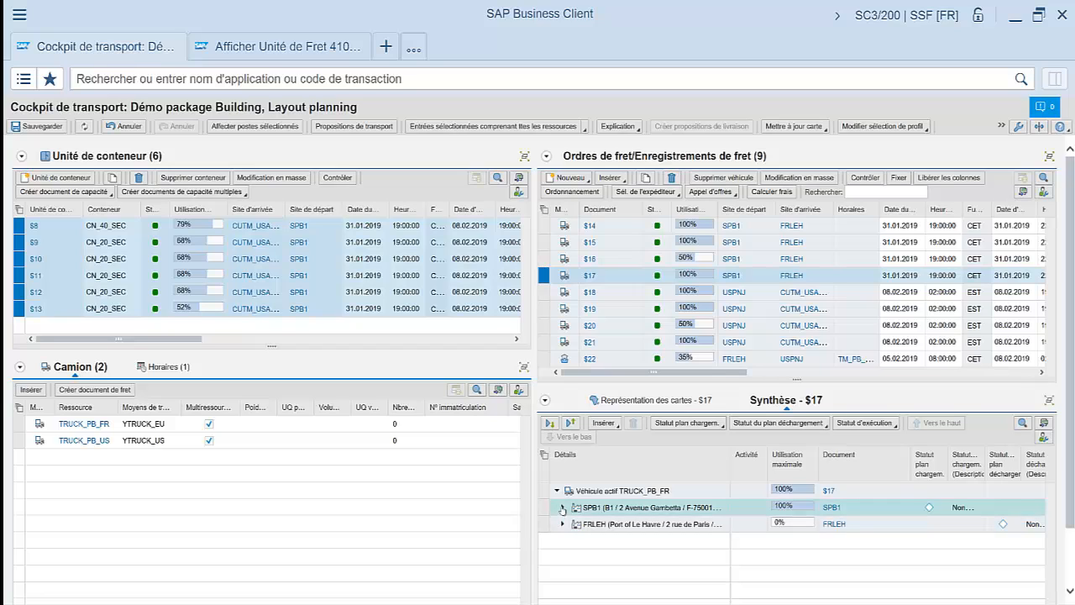
pyautogui.click(563, 509)
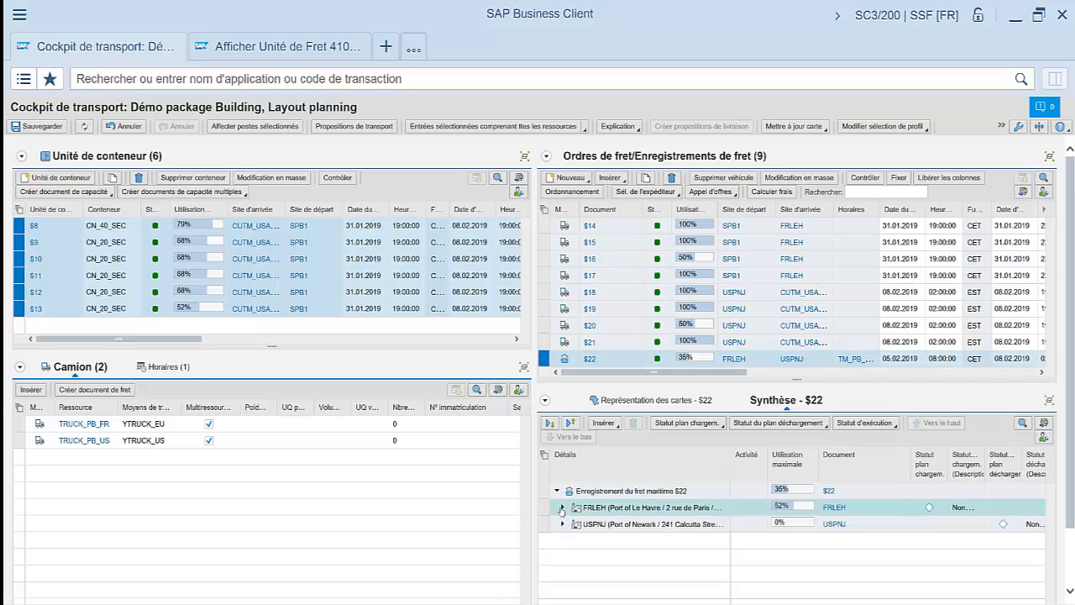
# Examine the containers loaded at stop FRLEH in the Synthèse overview of ocean freight booking $22
pyautogui.click(562, 509)
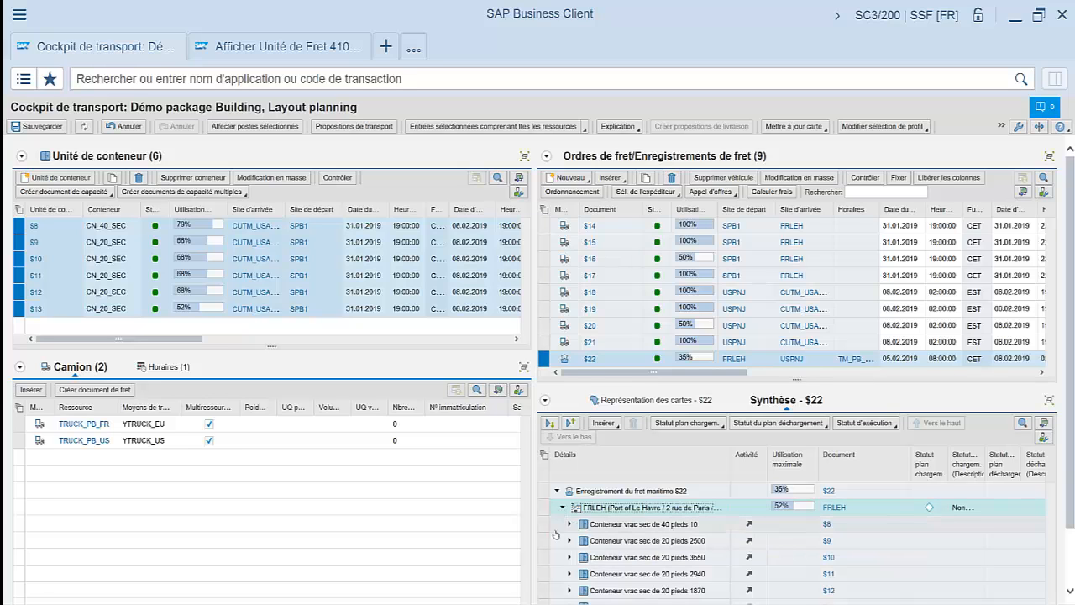
pyautogui.scroll(-1, 554, 537)
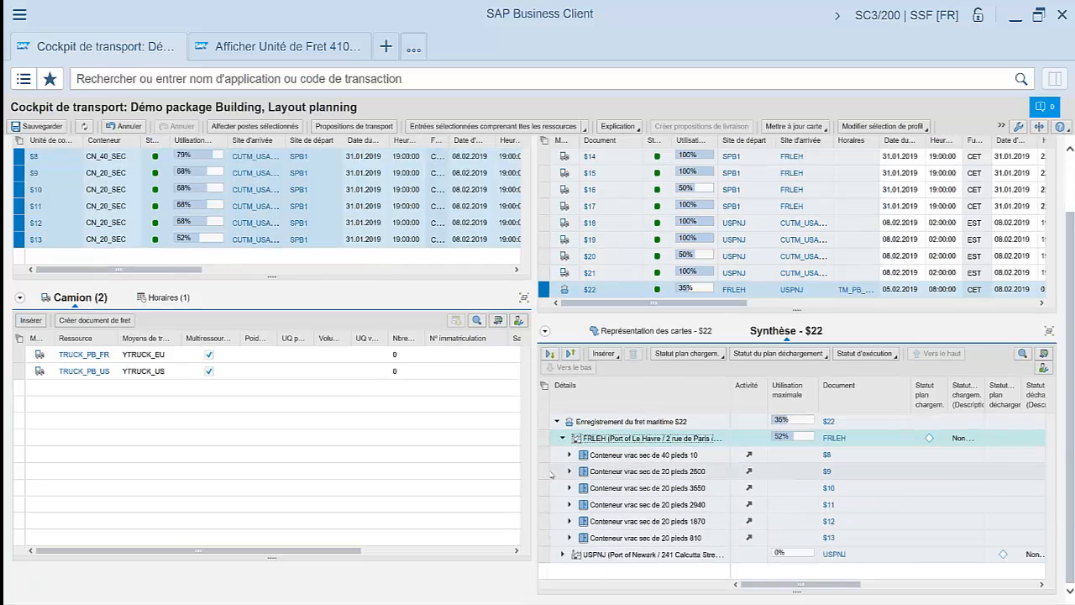
pyautogui.scroll(1, 516, 392)
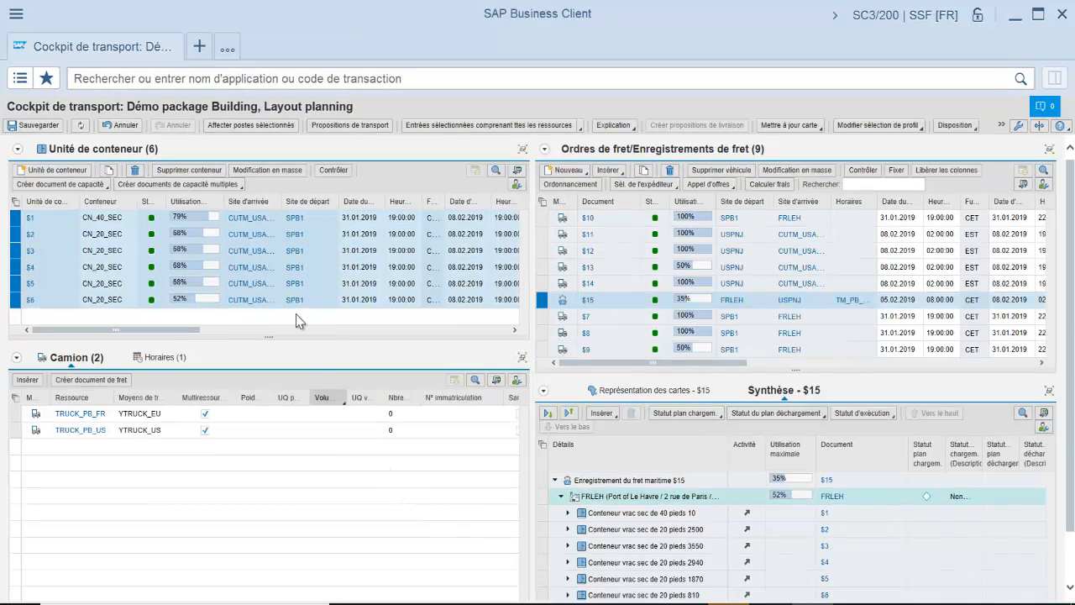
# Save the planned container units, freight orders and ocean freight booking in the transportation cockpit
pyautogui.click(22, 126)
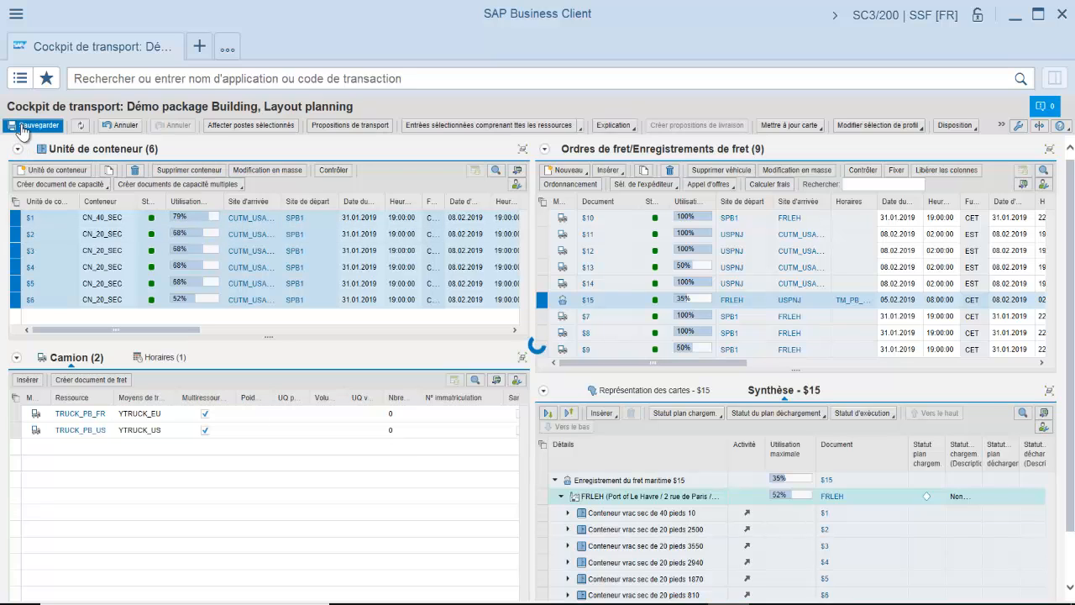